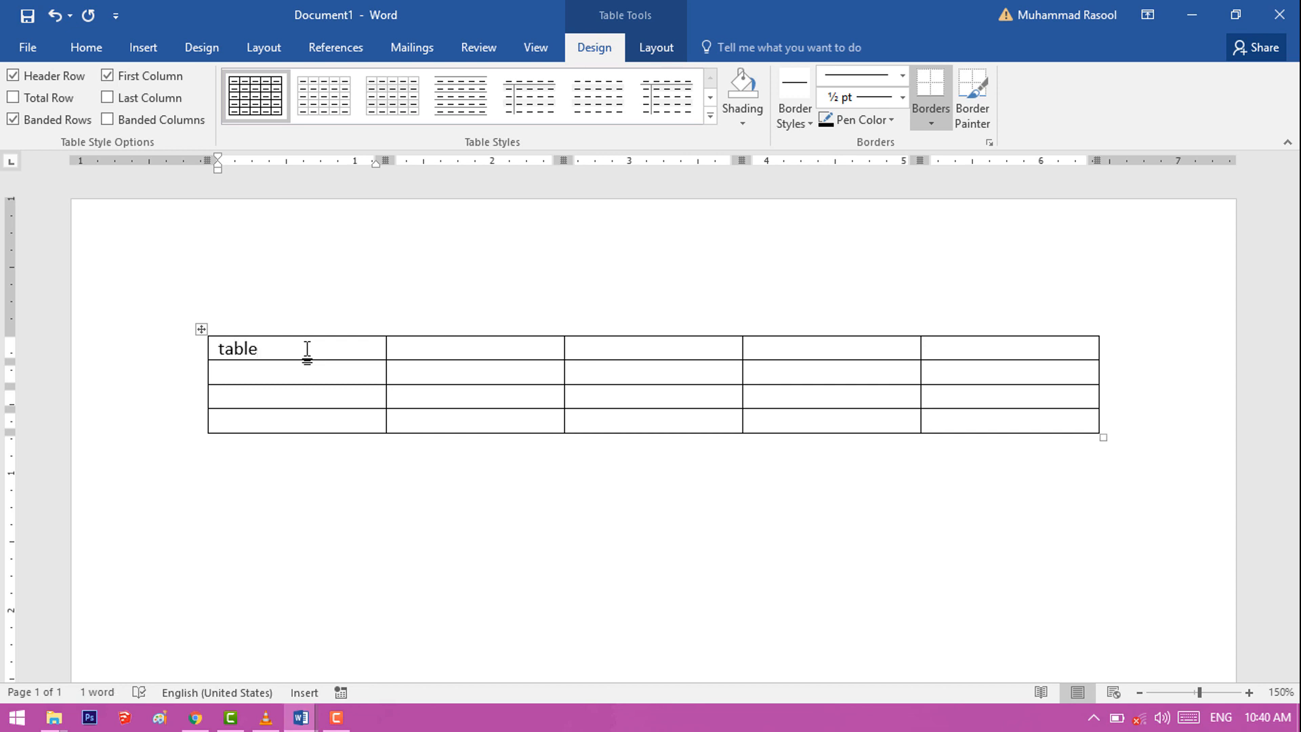
Step: Enter One and Two in the second and third cells of the table's first row
key("Tab")
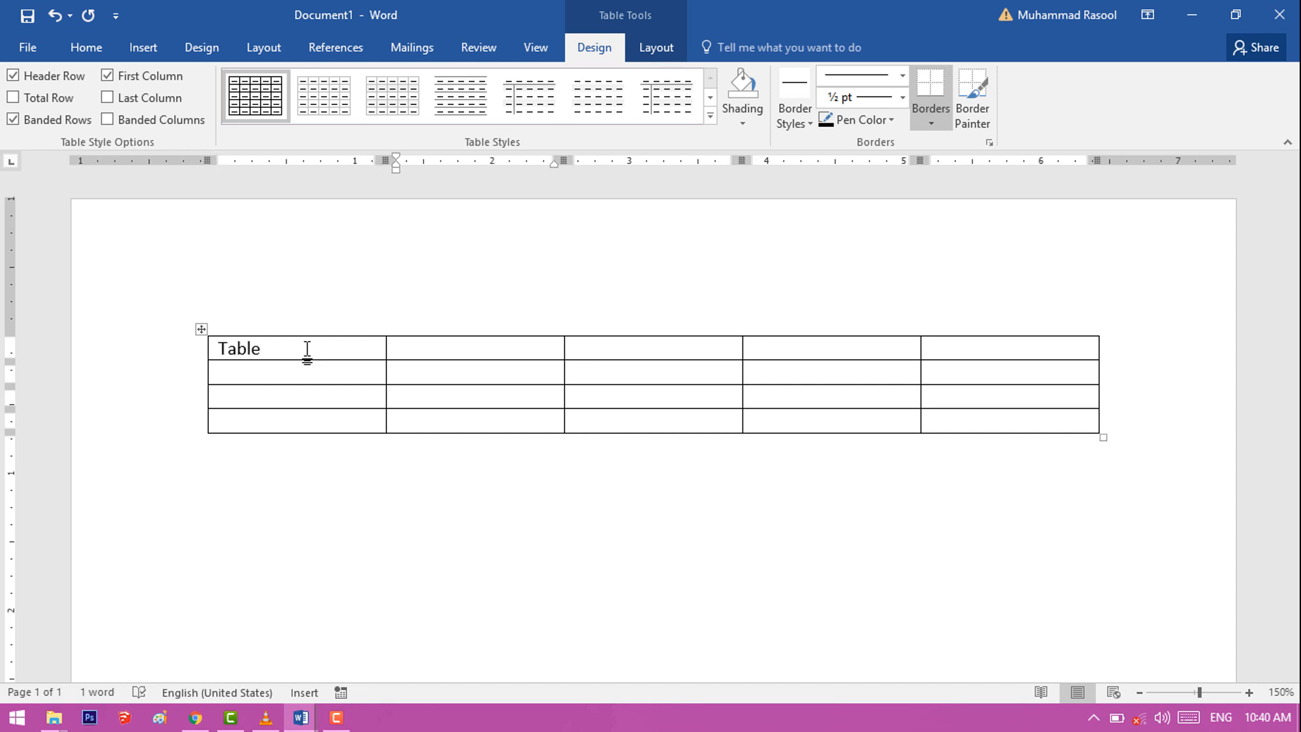
type("one")
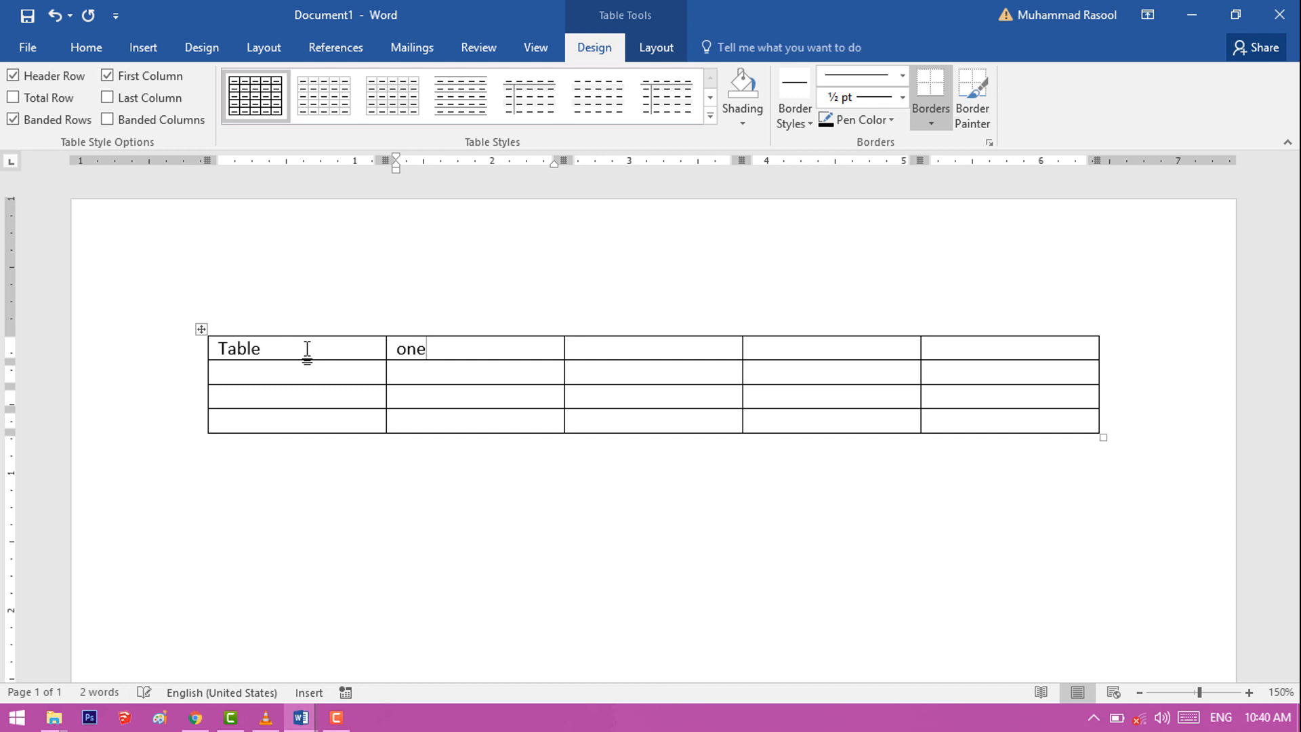
key("Tab")
type("two")
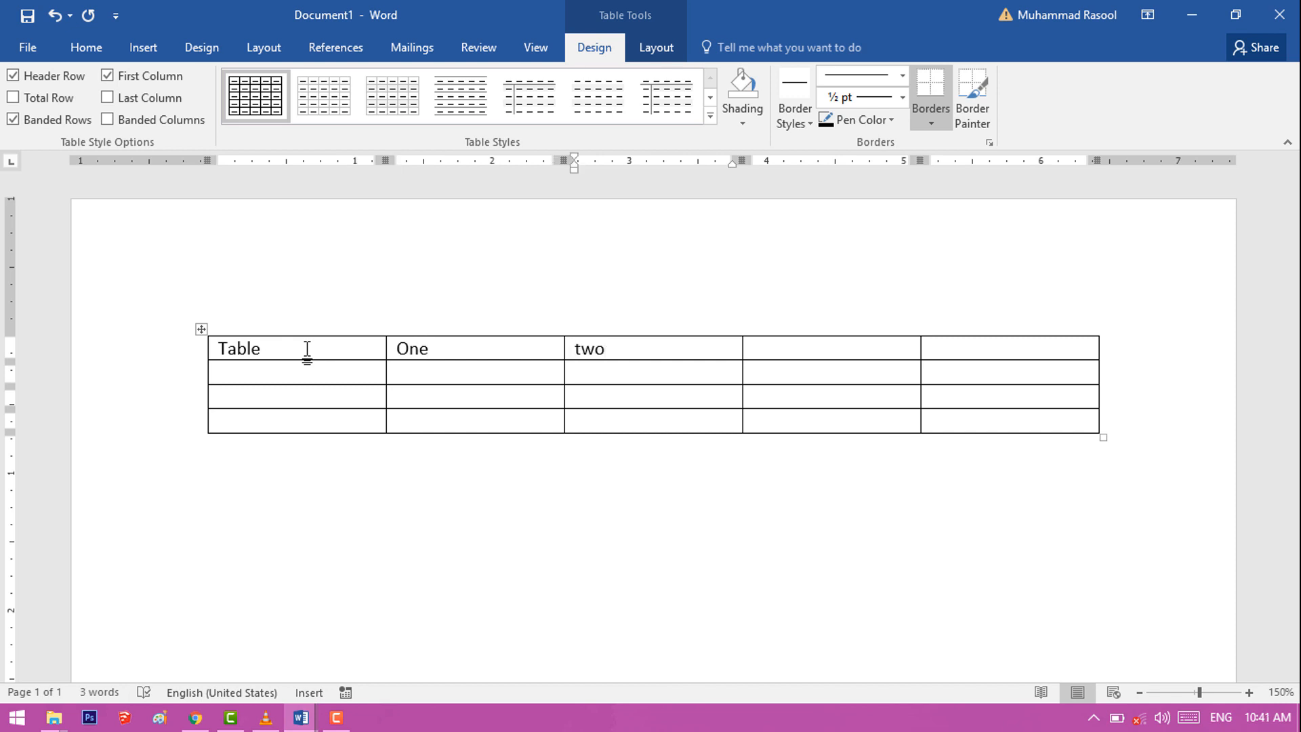
Step: Enter Four in the table cell directly below the one containing Two
key("Return")
key("BackSpace")
key("Down")
type("four")
key("Tab")
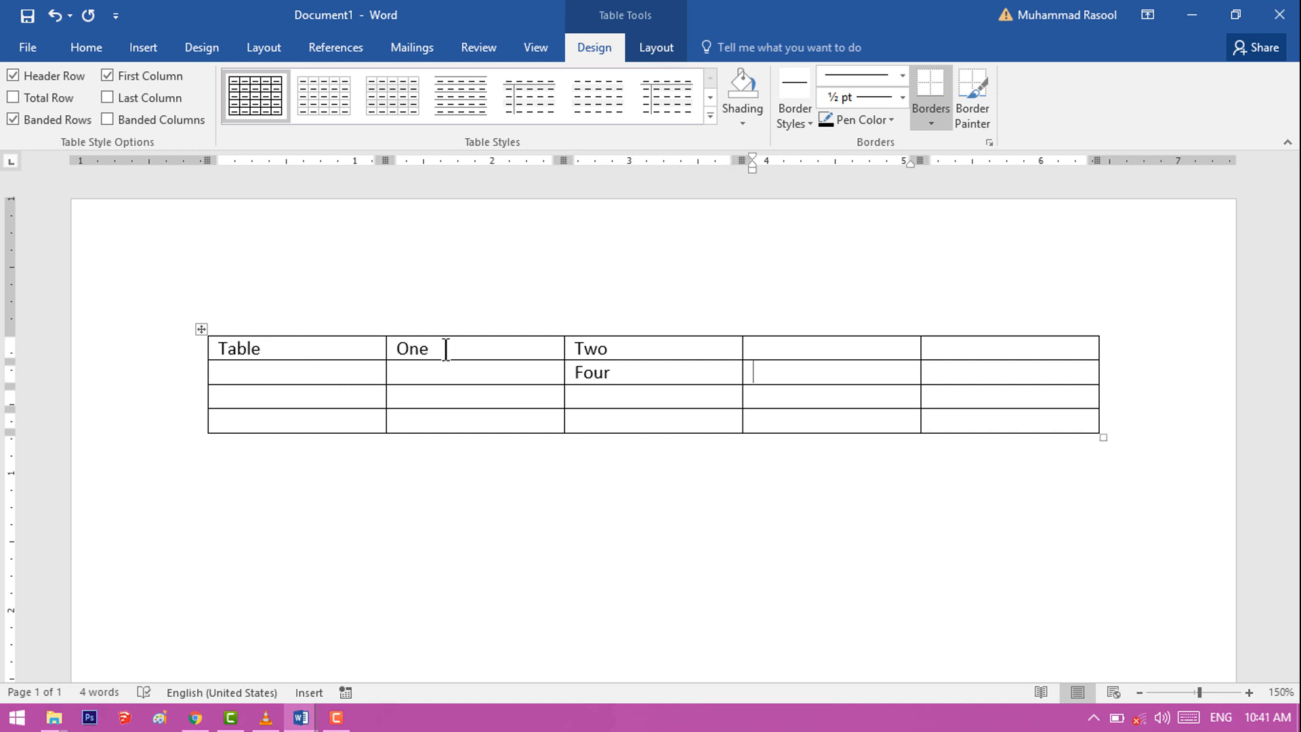
Step: Delete the table's entire last column using the Delete Cells command from its bottom cell
right_click(990, 421)
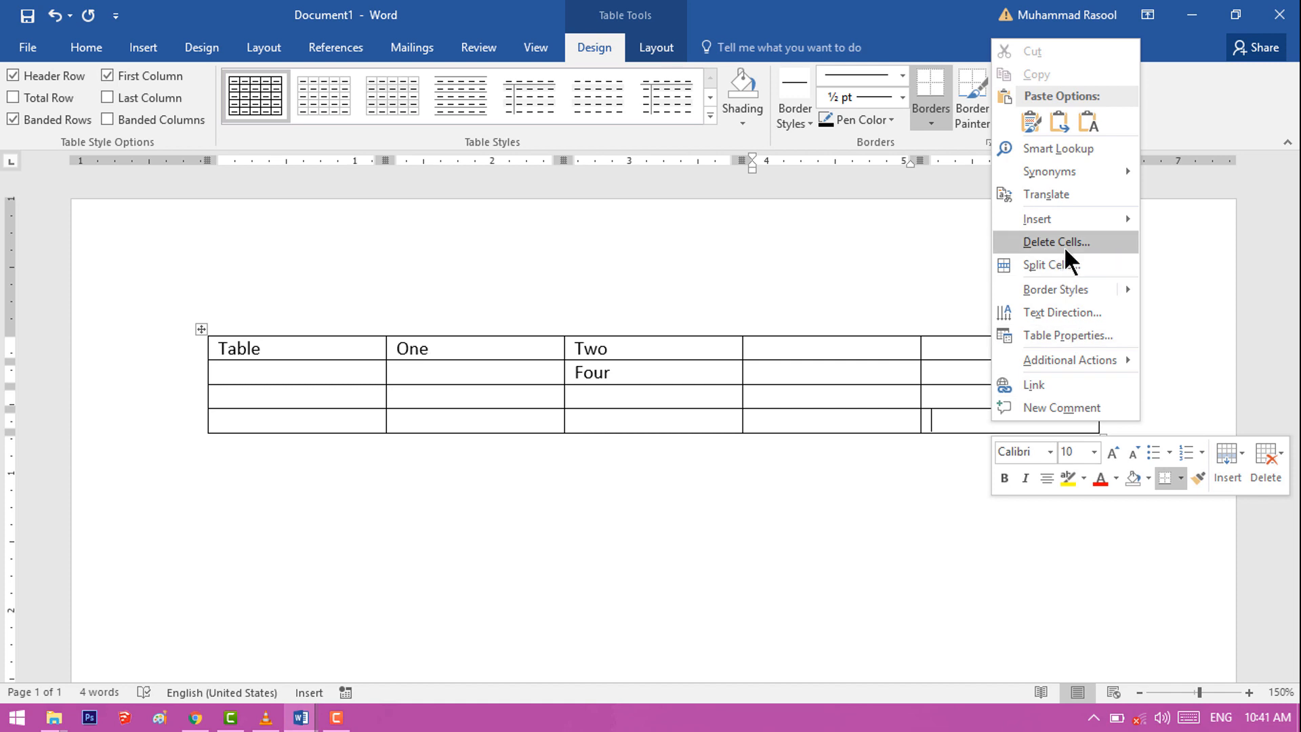
left_click(970, 413)
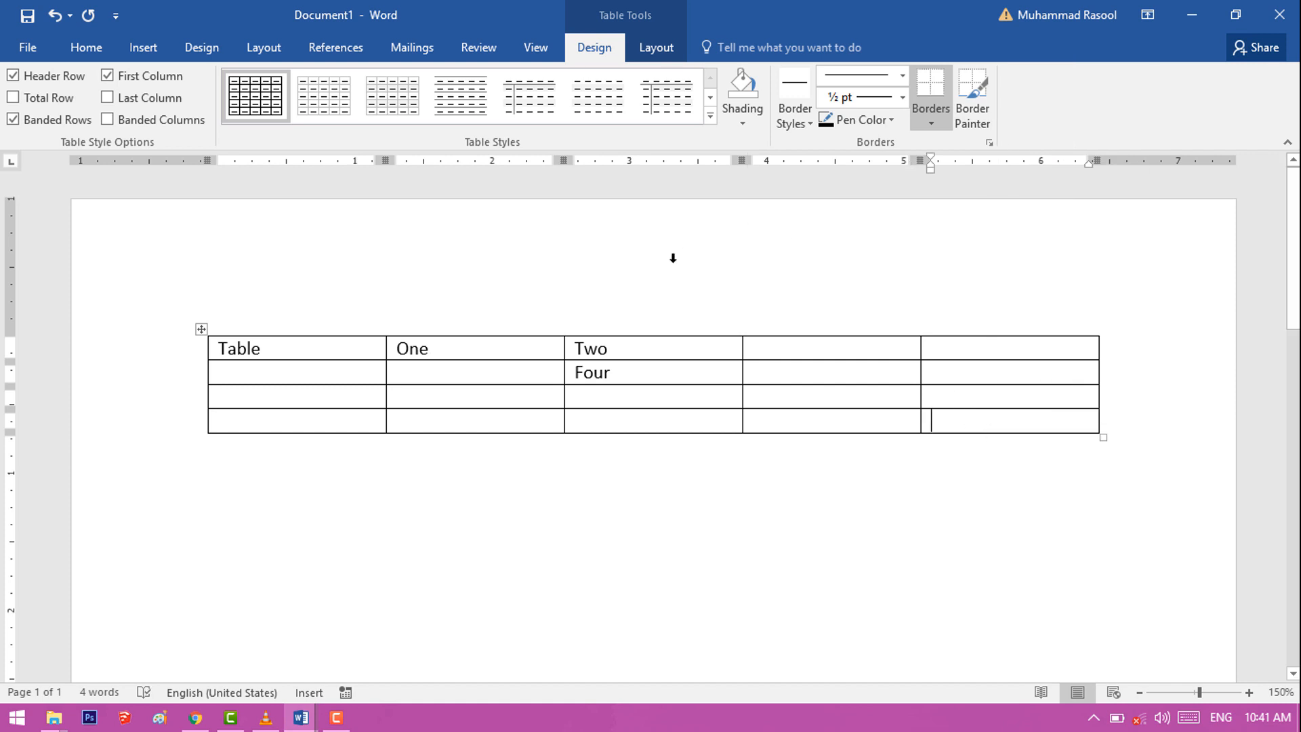
left_click(656, 47)
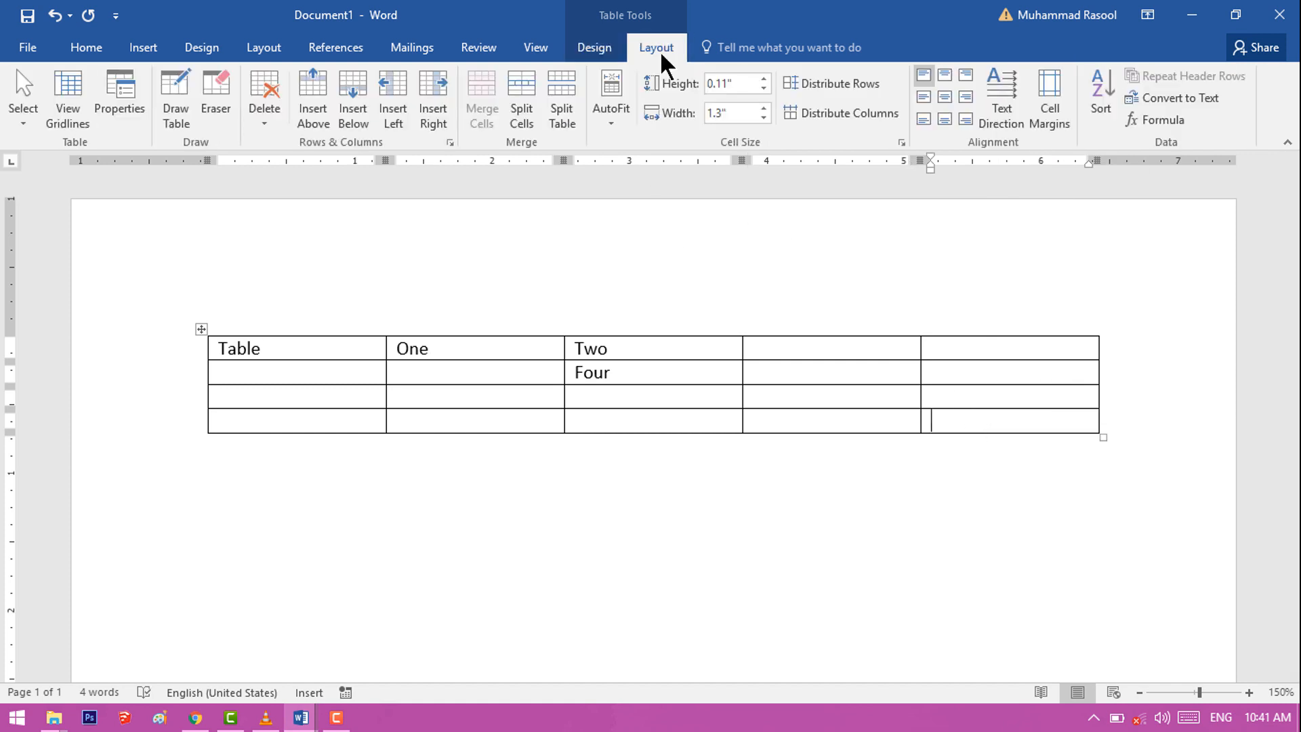
left_click(271, 127)
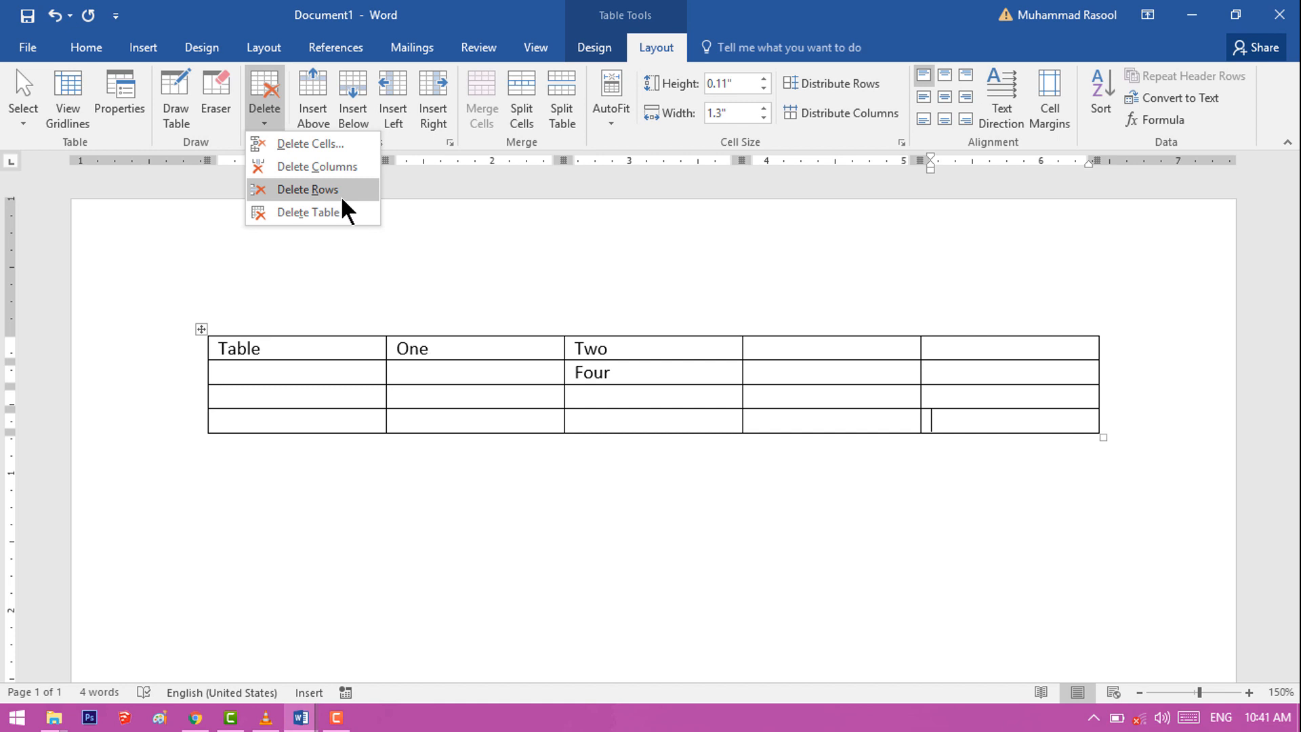
left_click(326, 155)
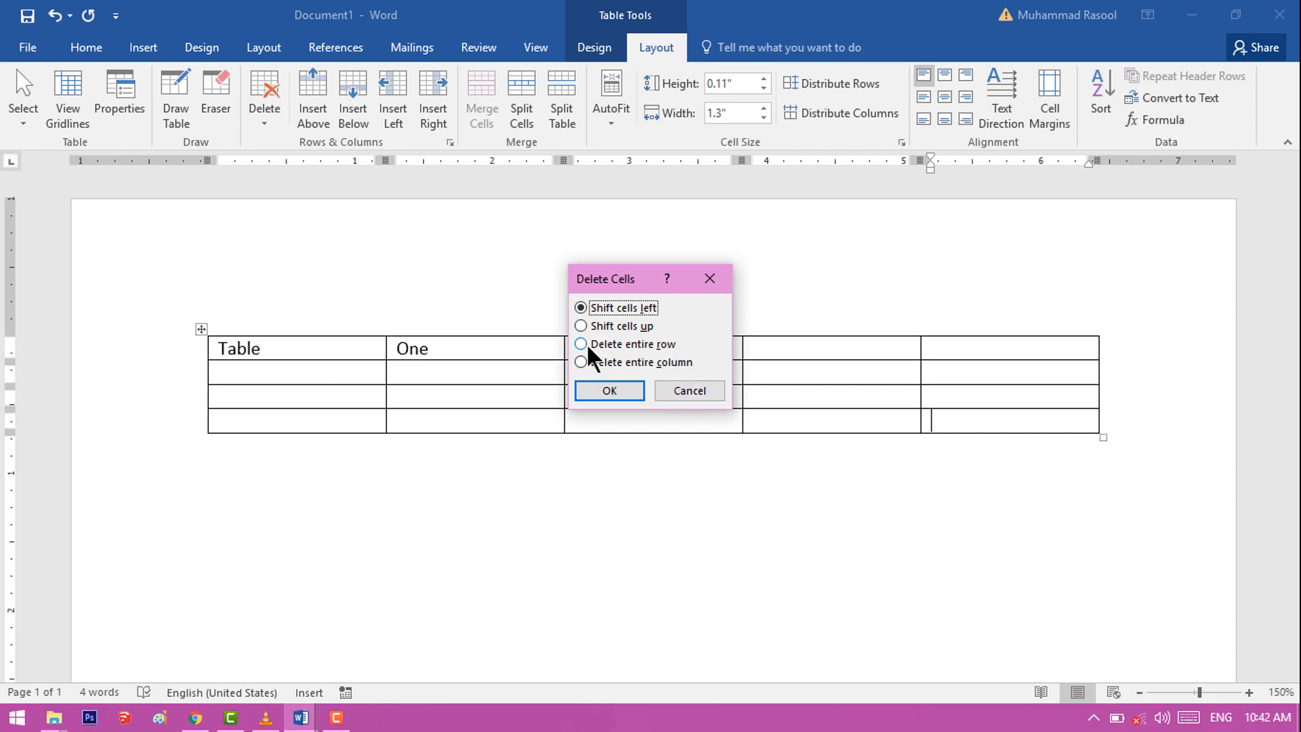
left_click(591, 384)
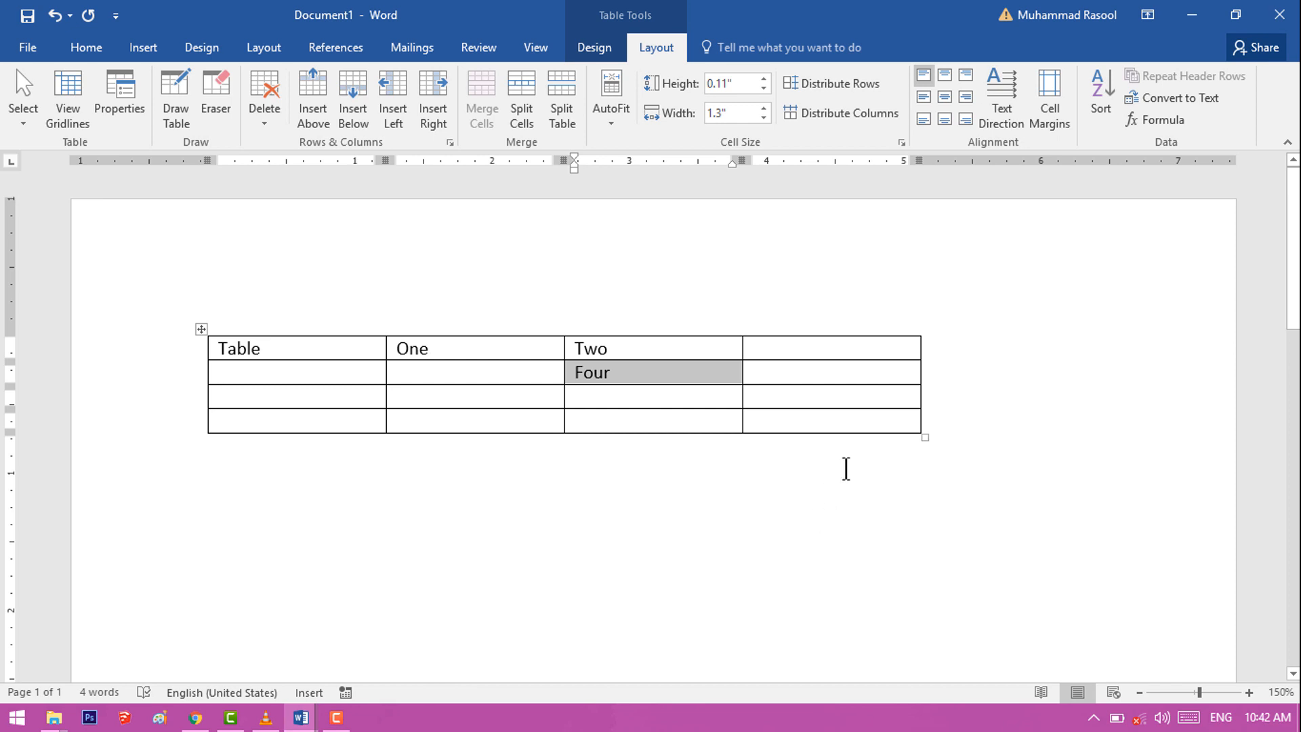
Step: Insert a new column to the right of the table's last column
left_click(838, 419)
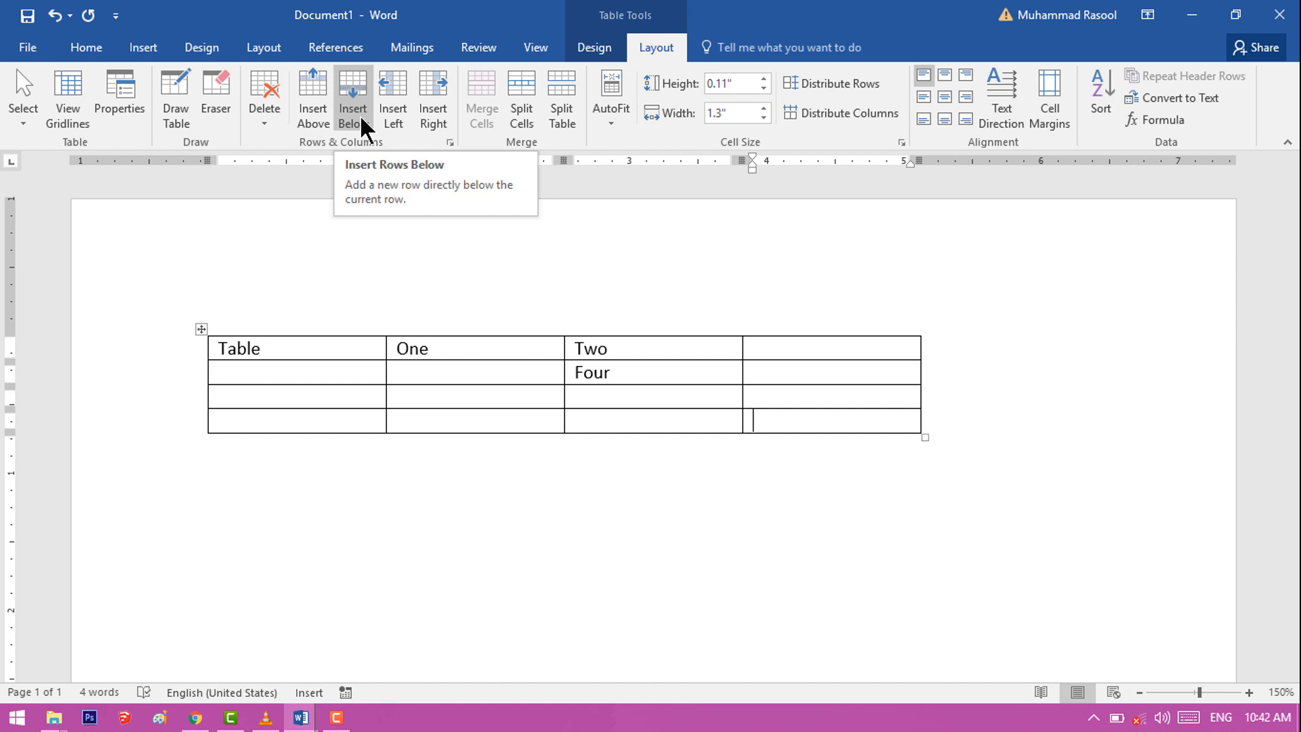
left_click(434, 115)
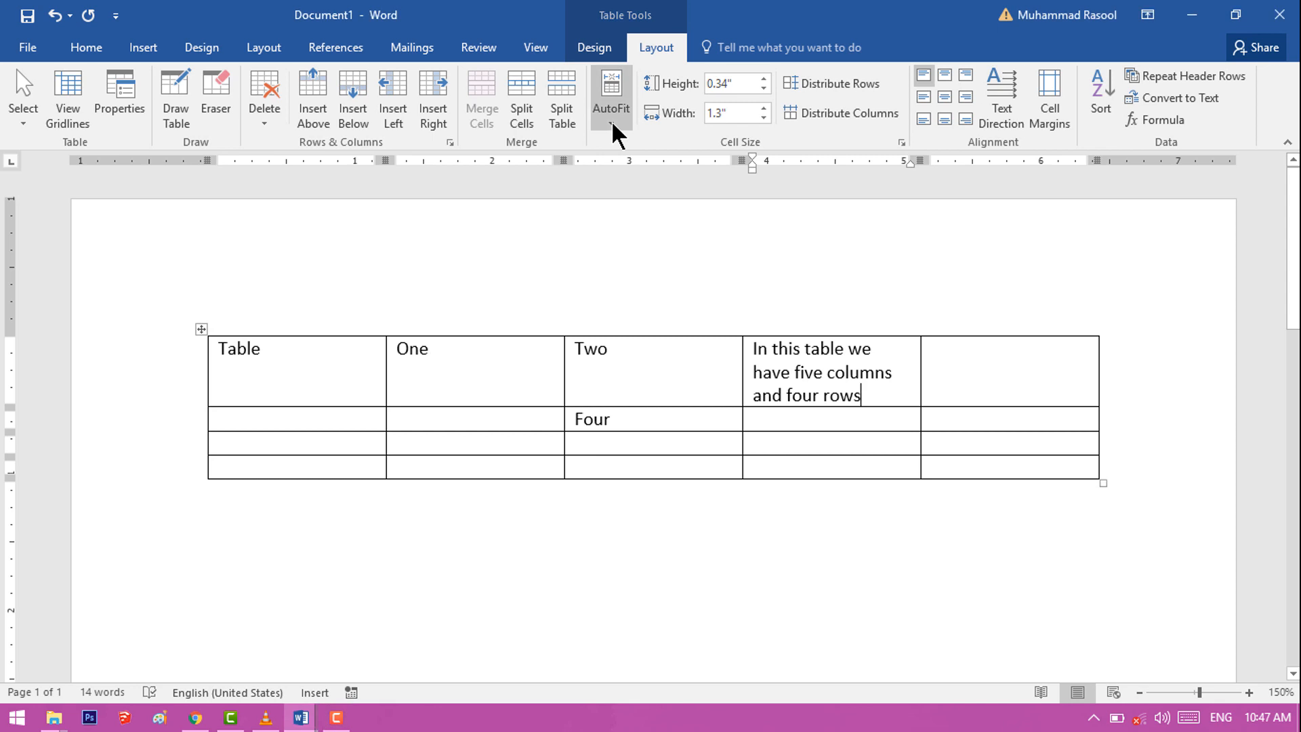
Step: Fit the table to its contents with AutoFit Contents, and to the page width with AutoFit Window
left_click(613, 126)
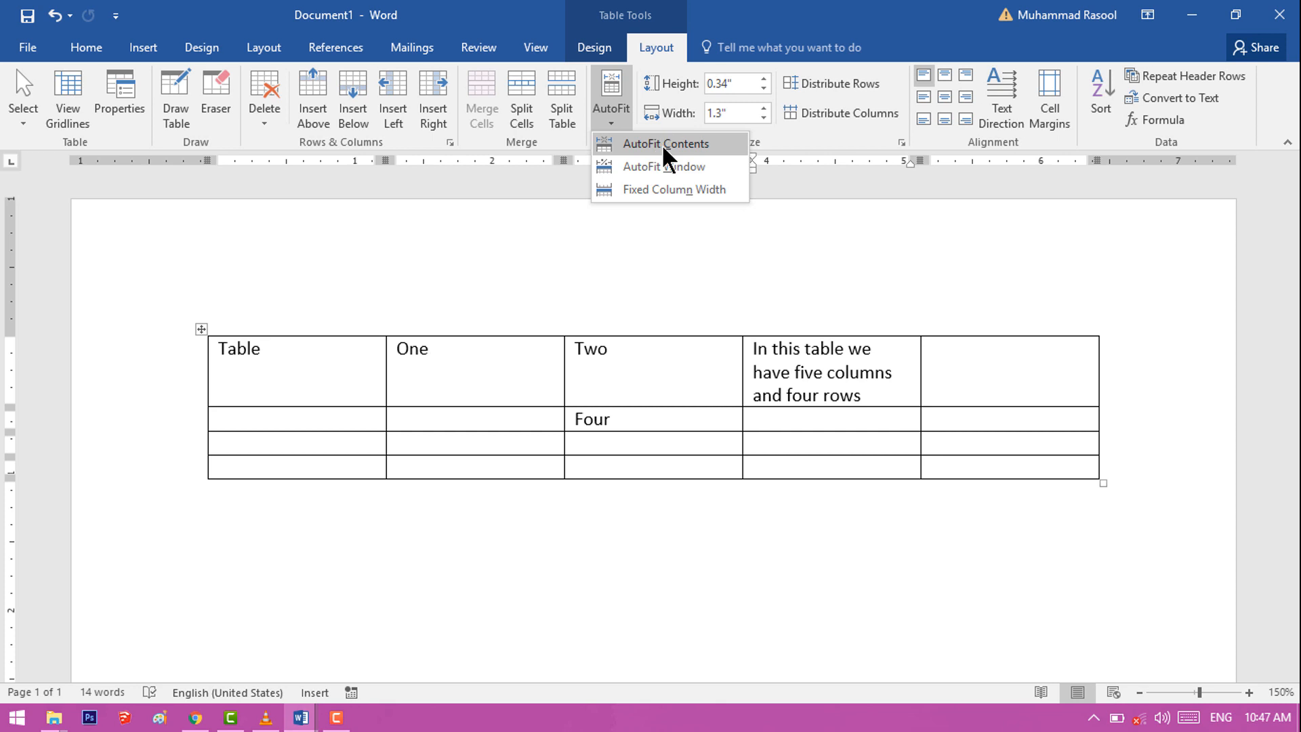
left_click(666, 150)
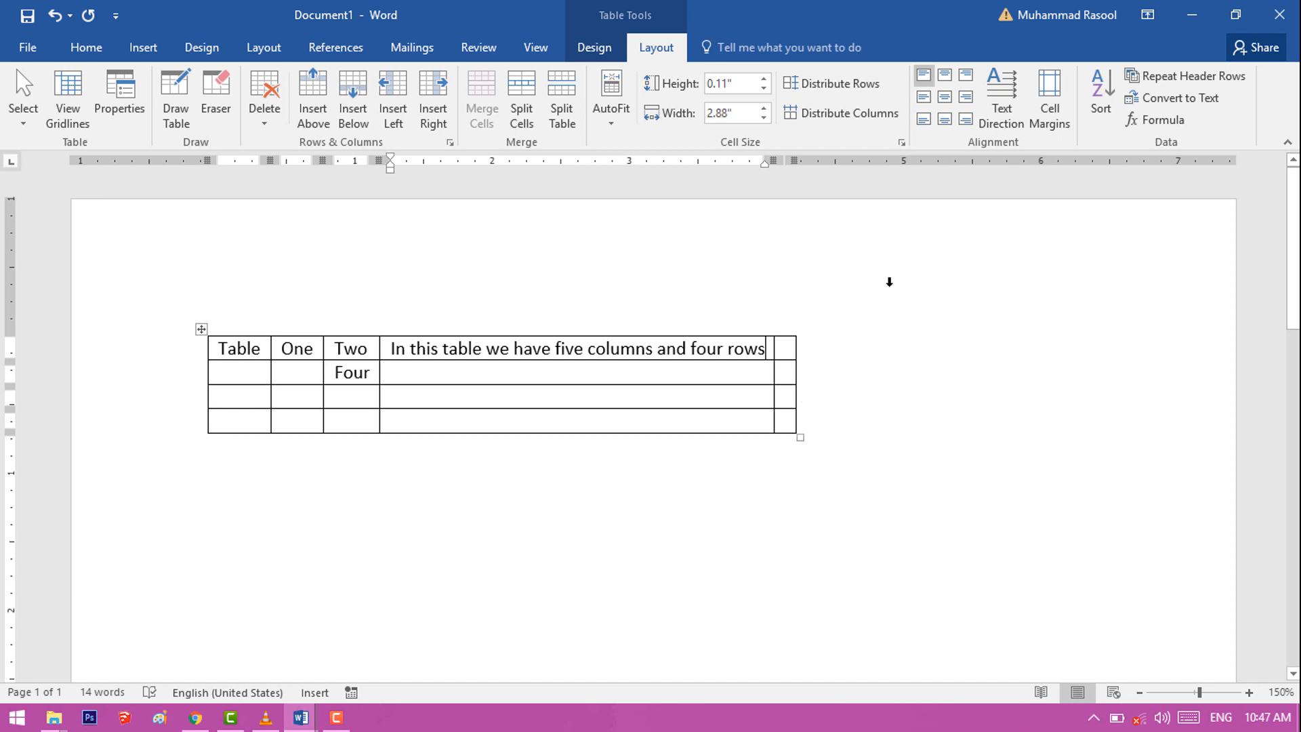
left_click(612, 122)
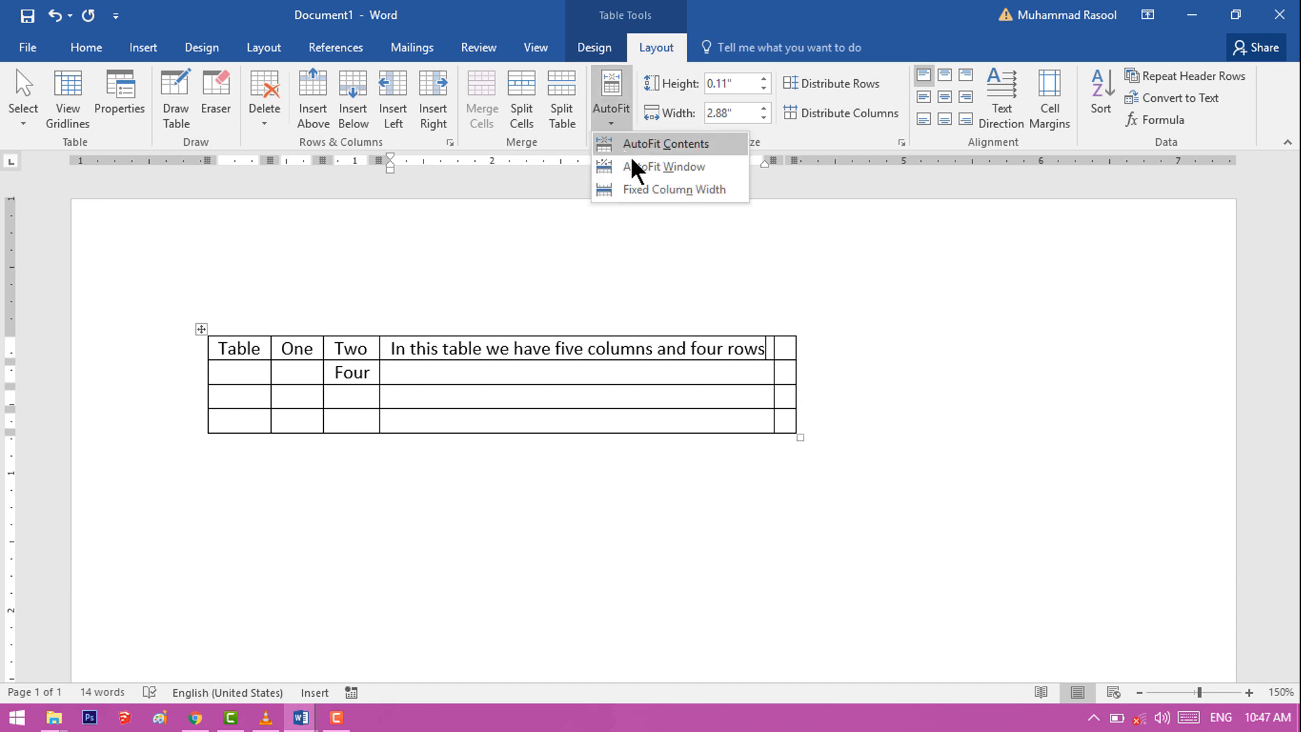
left_click(636, 168)
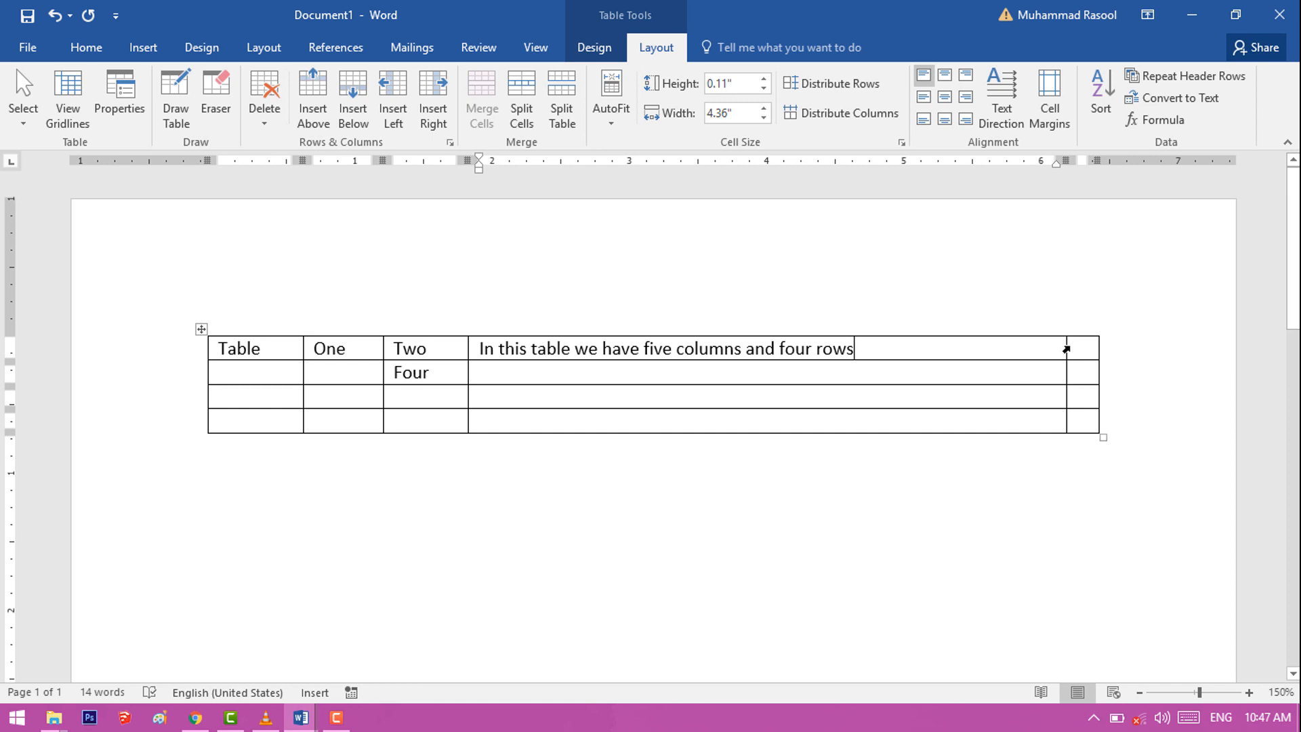
Step: Narrow the fourth column to about 2.94" by moving both its borders, and apply Fixed Column Width to the table
left_click_drag(1065, 352, 928, 360)
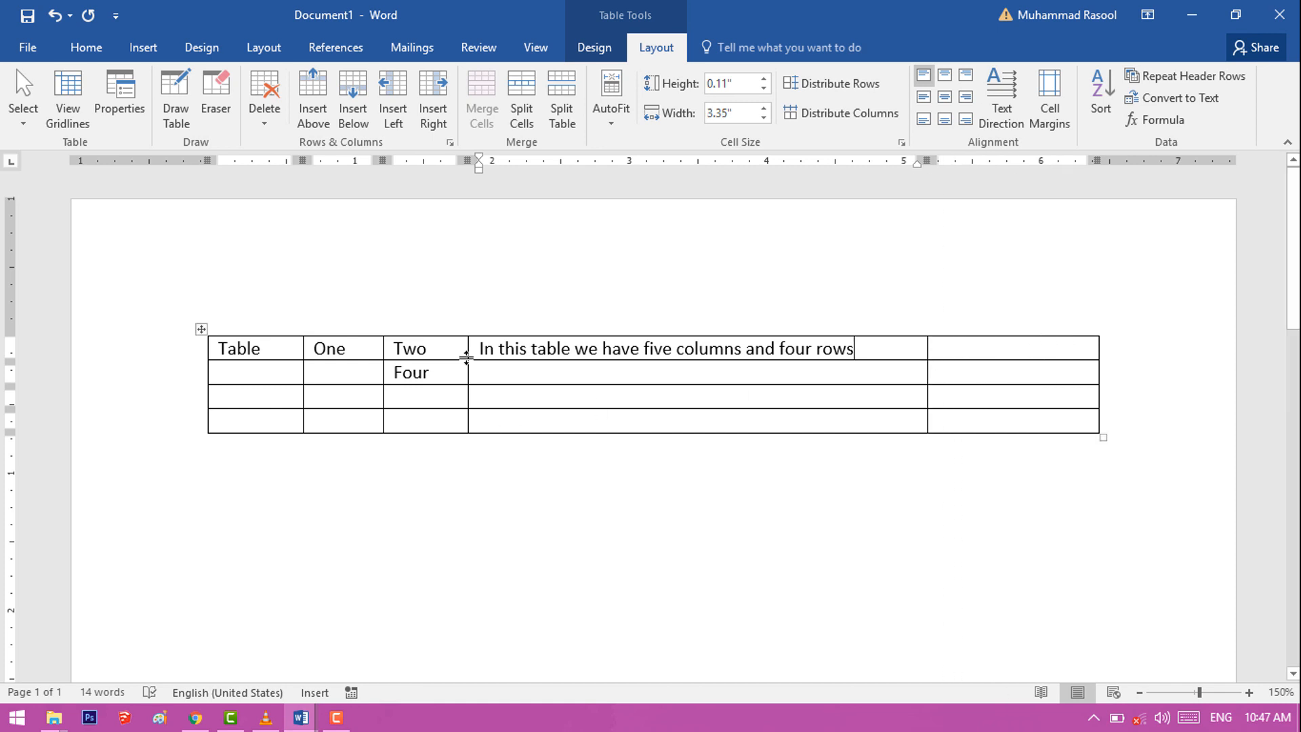
left_click_drag(468, 347, 524, 347)
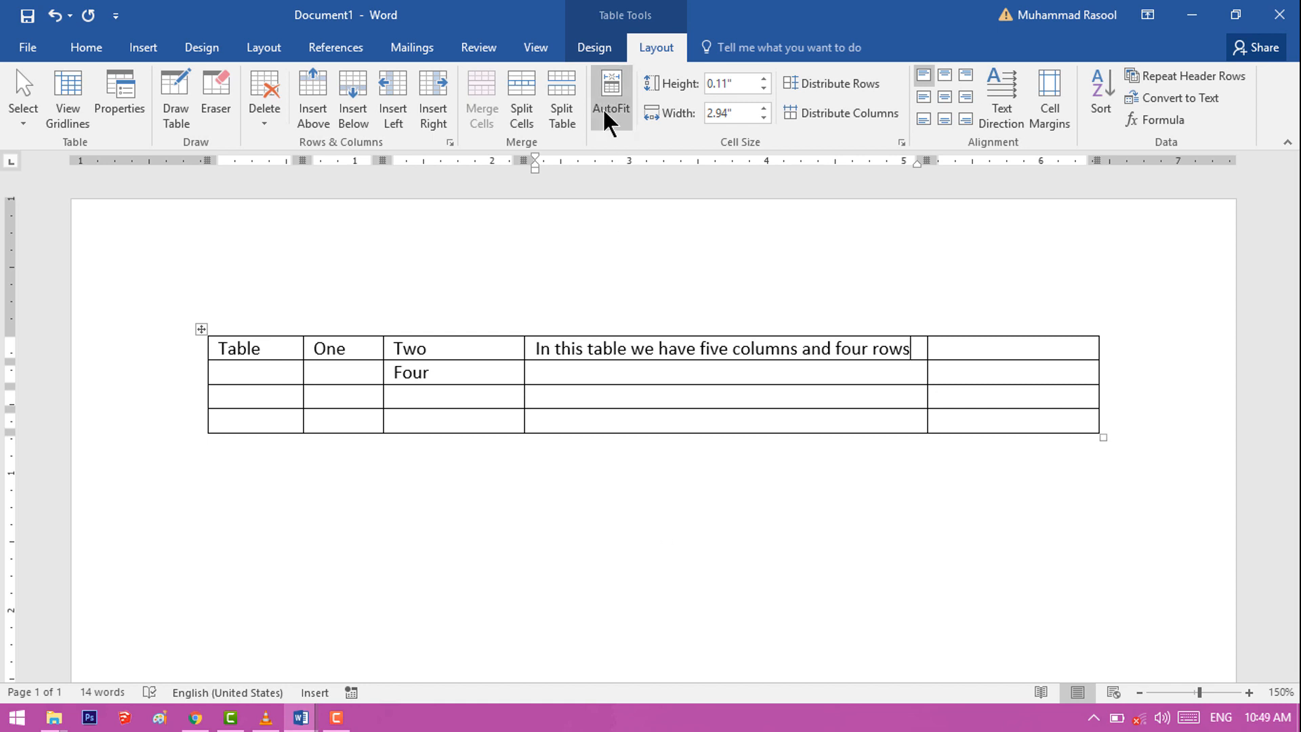
left_click(611, 119)
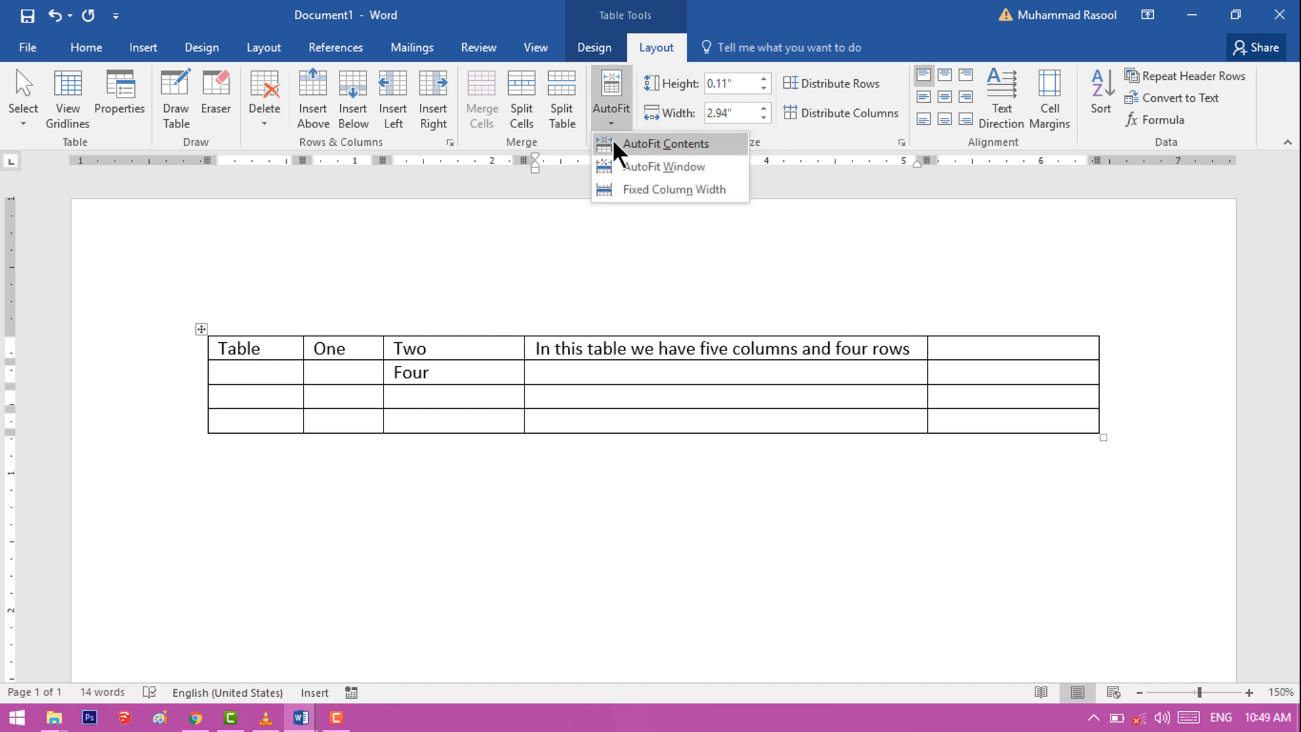
left_click(644, 192)
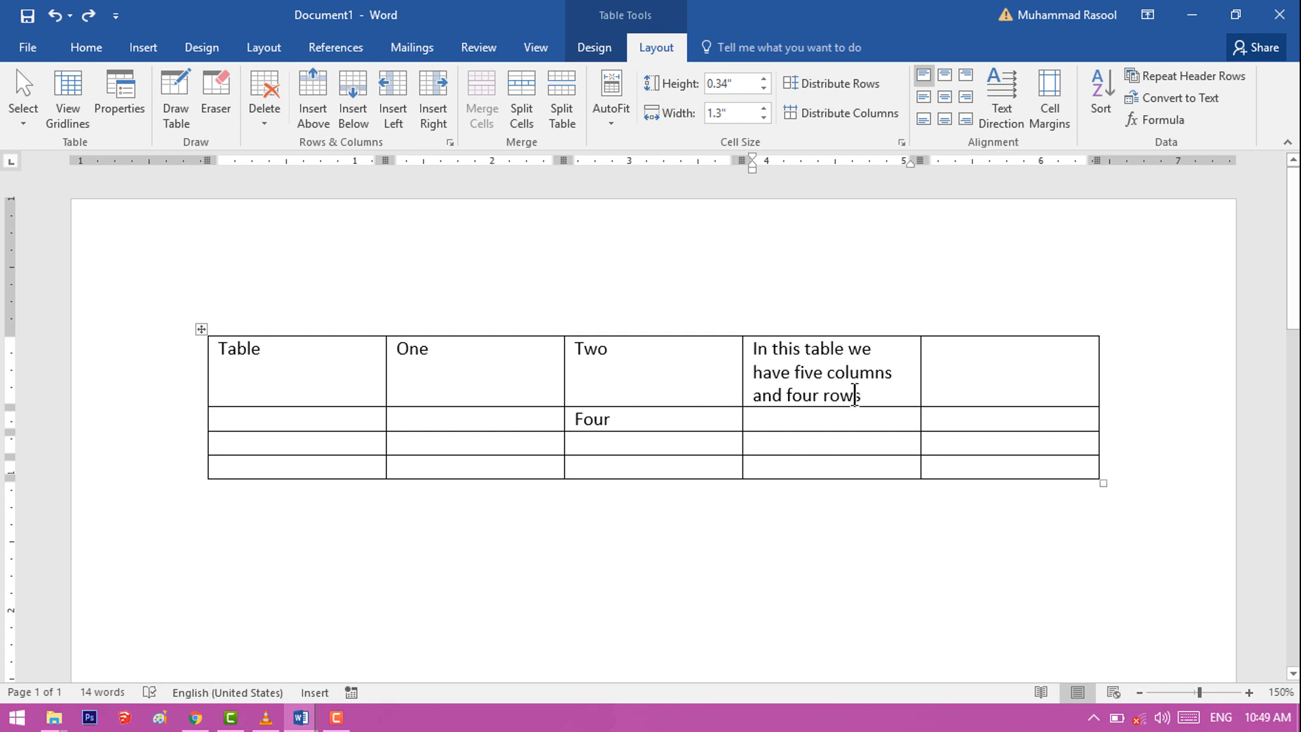
Step: Try the different cell alignments on the long-text cell in the first row, ending with Align Bottom Left
left_click(945, 78)
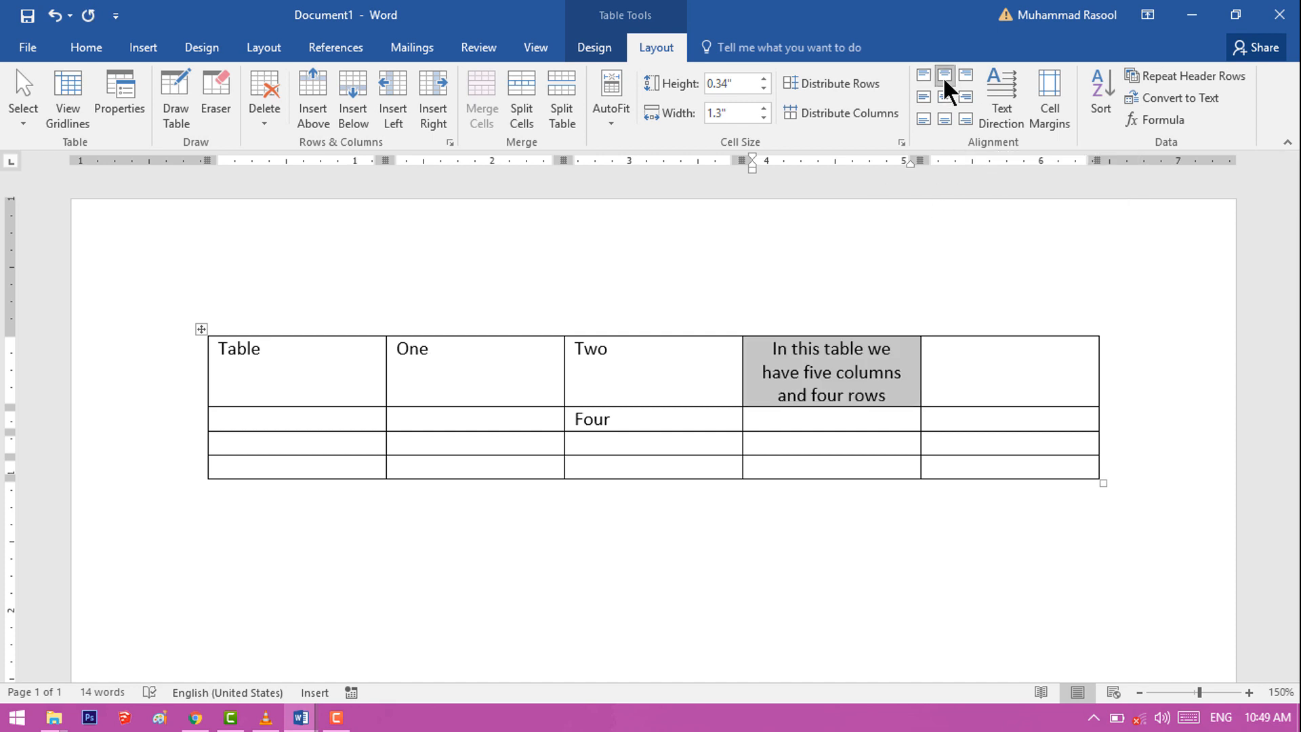
left_click(965, 76)
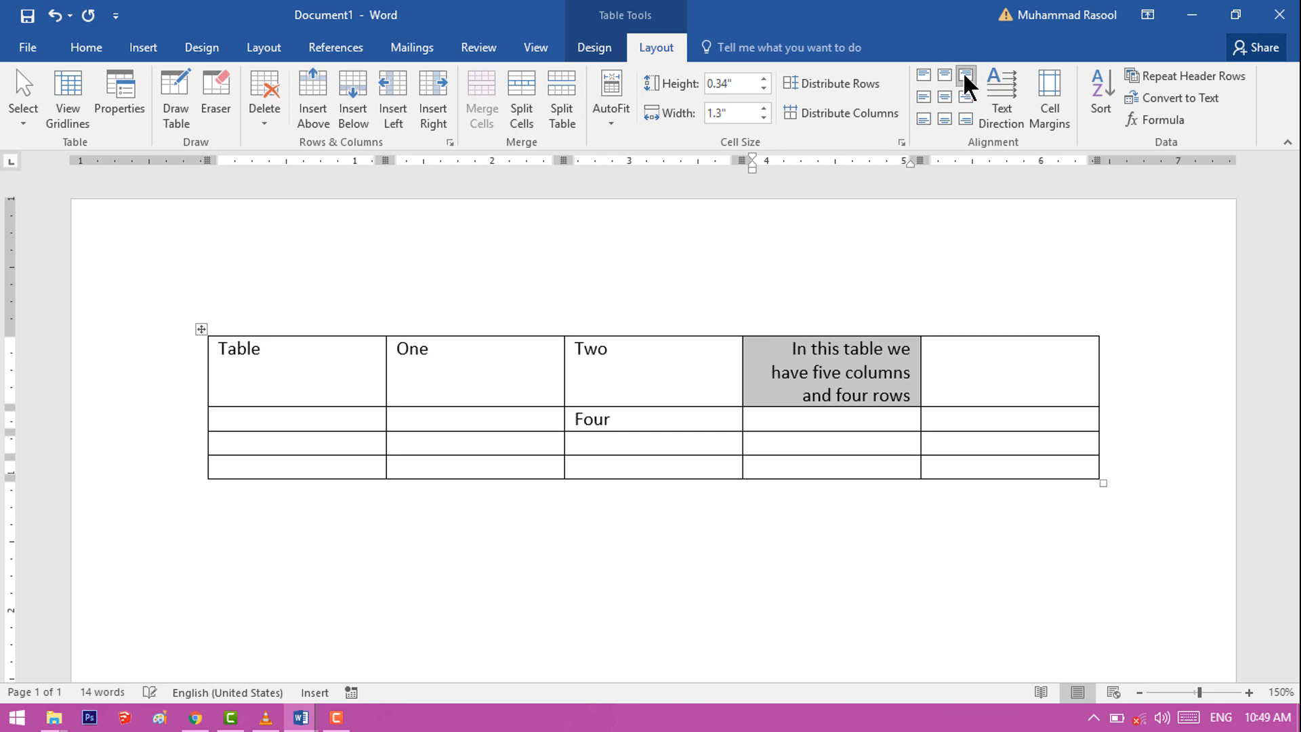
left_click(923, 98)
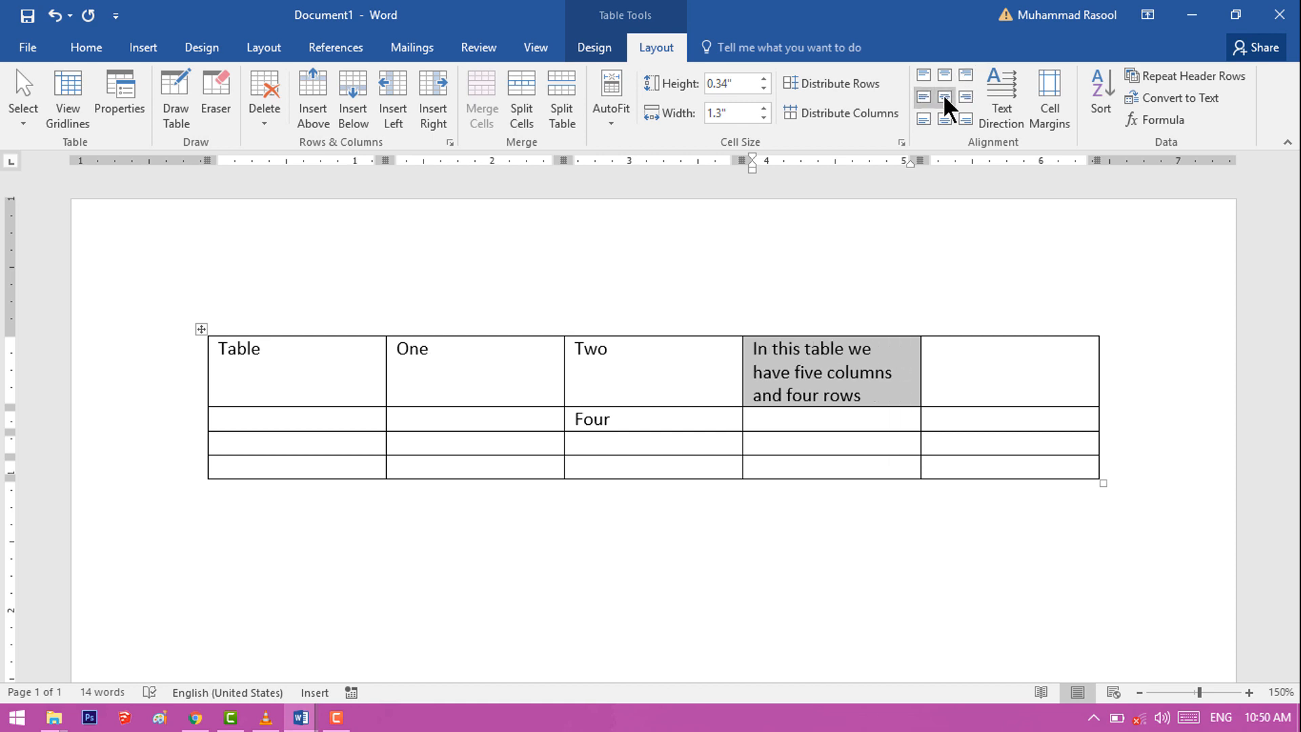
left_click(945, 101)
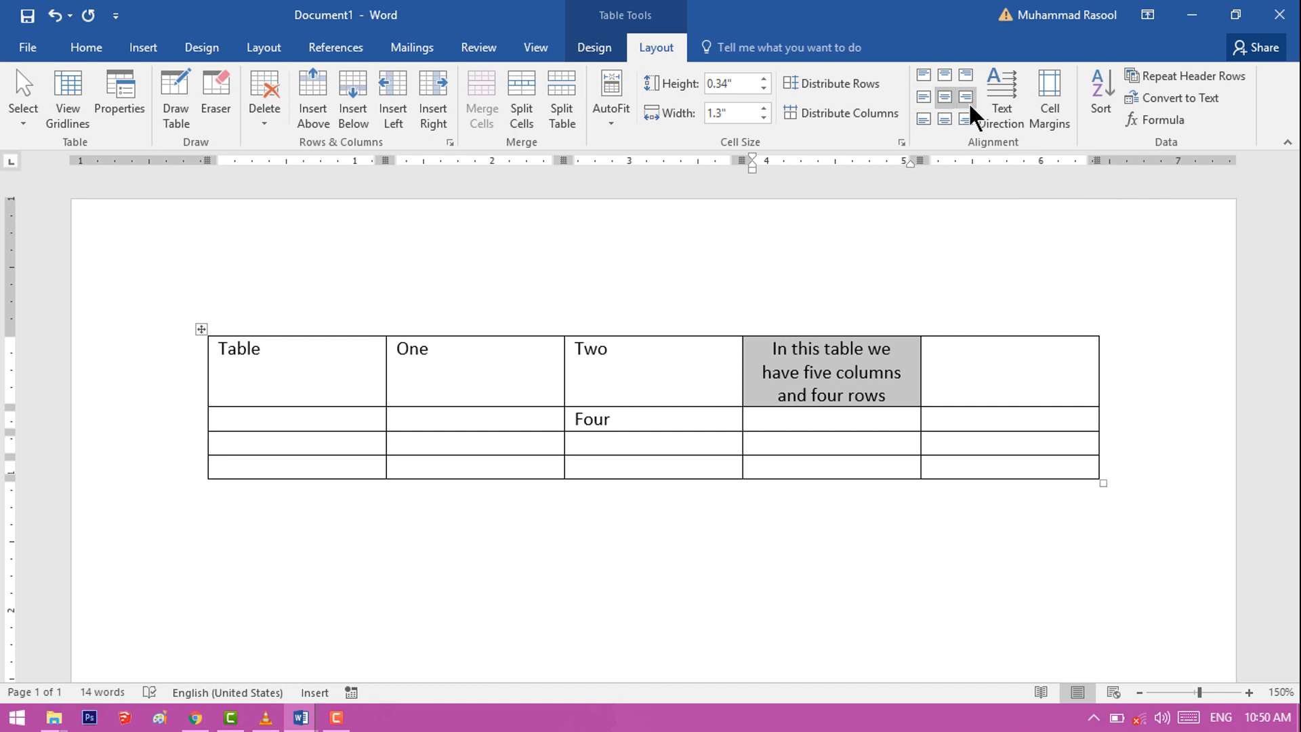
left_click(967, 99)
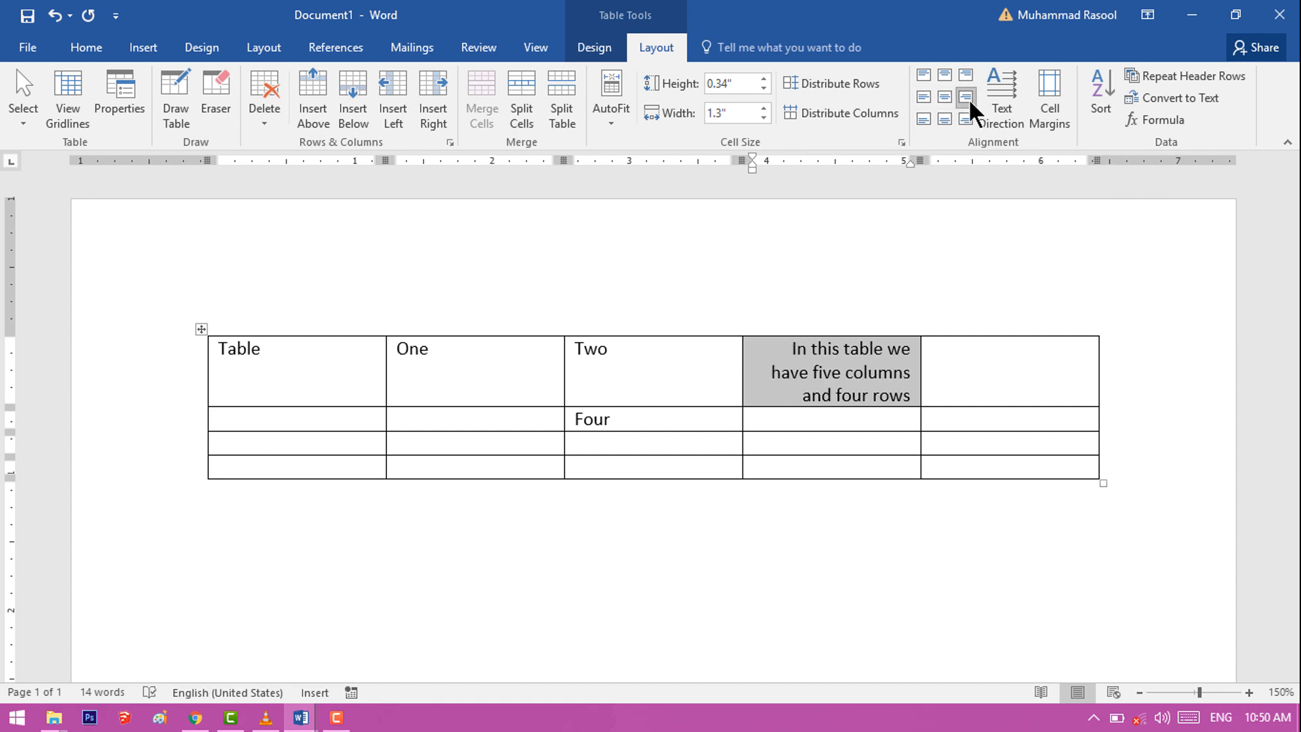
left_click(965, 120)
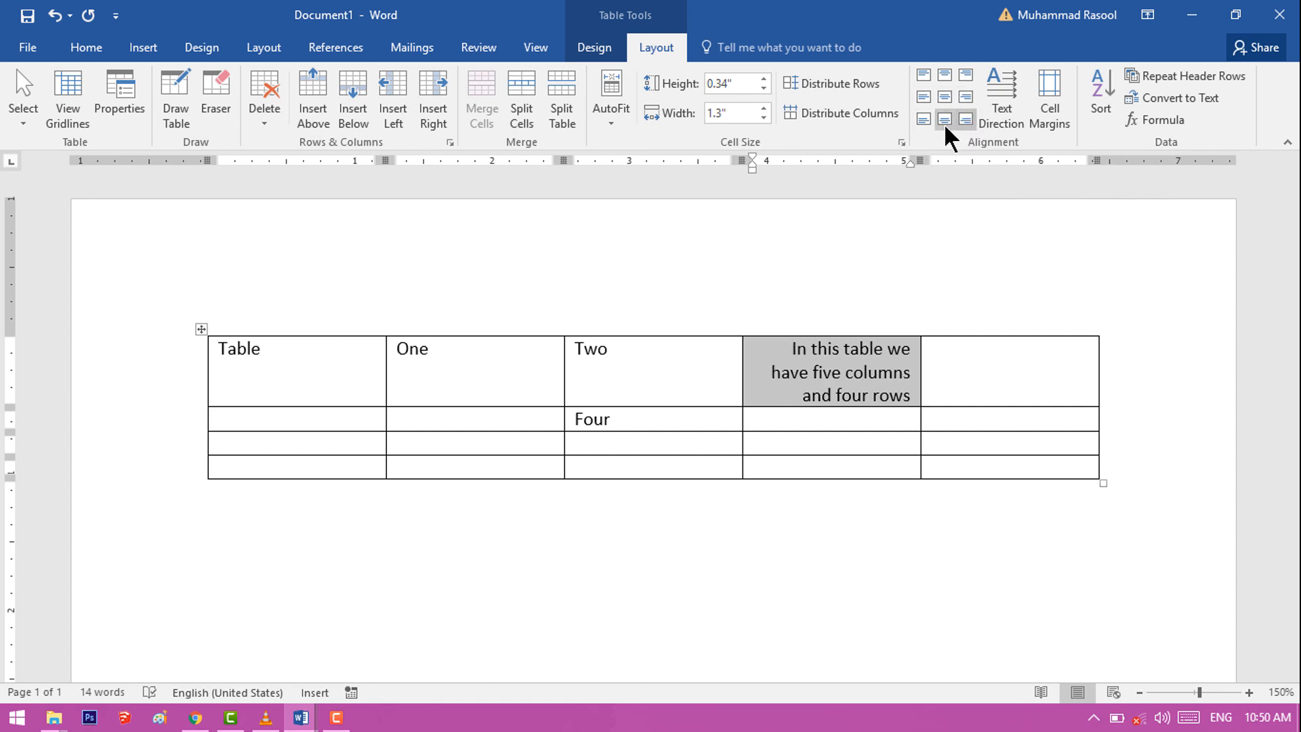
left_click(945, 121)
left_click(924, 121)
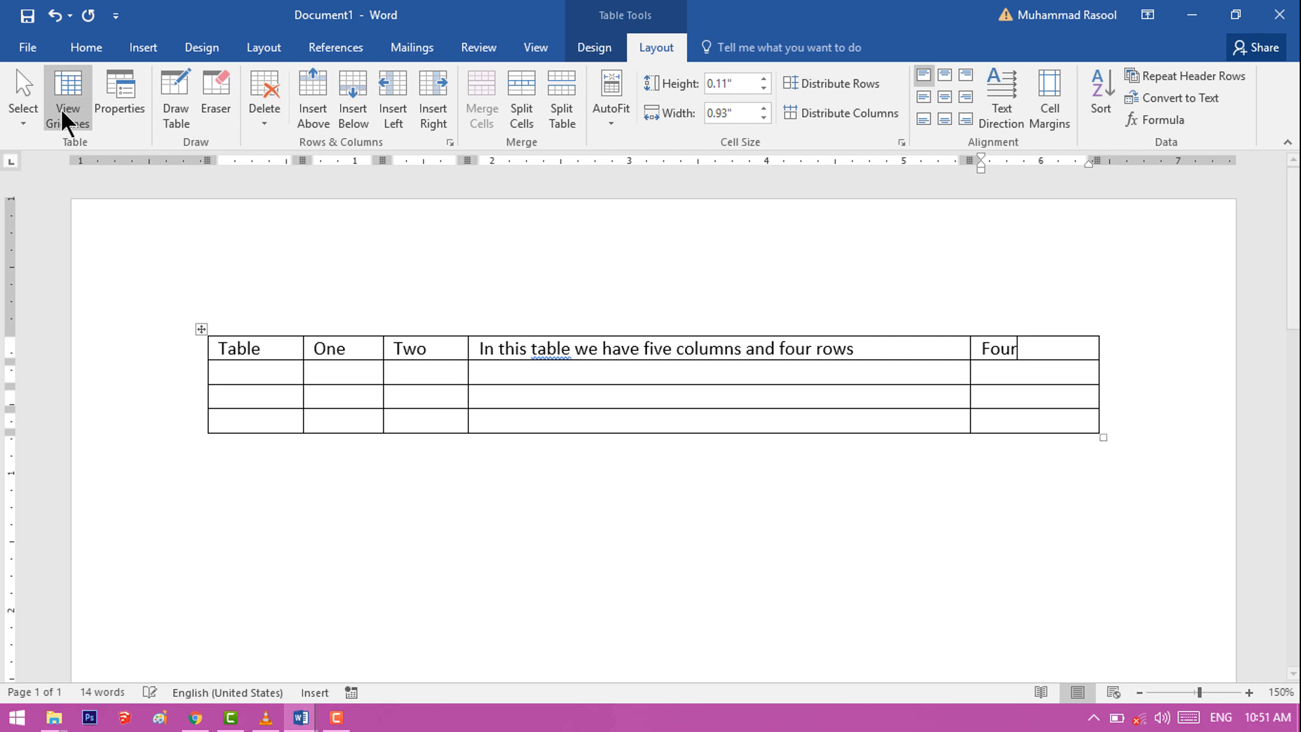
Step: Turn on the table gridlines and set the table's first row to repeat as a header row
left_click(67, 113)
left_click(226, 348)
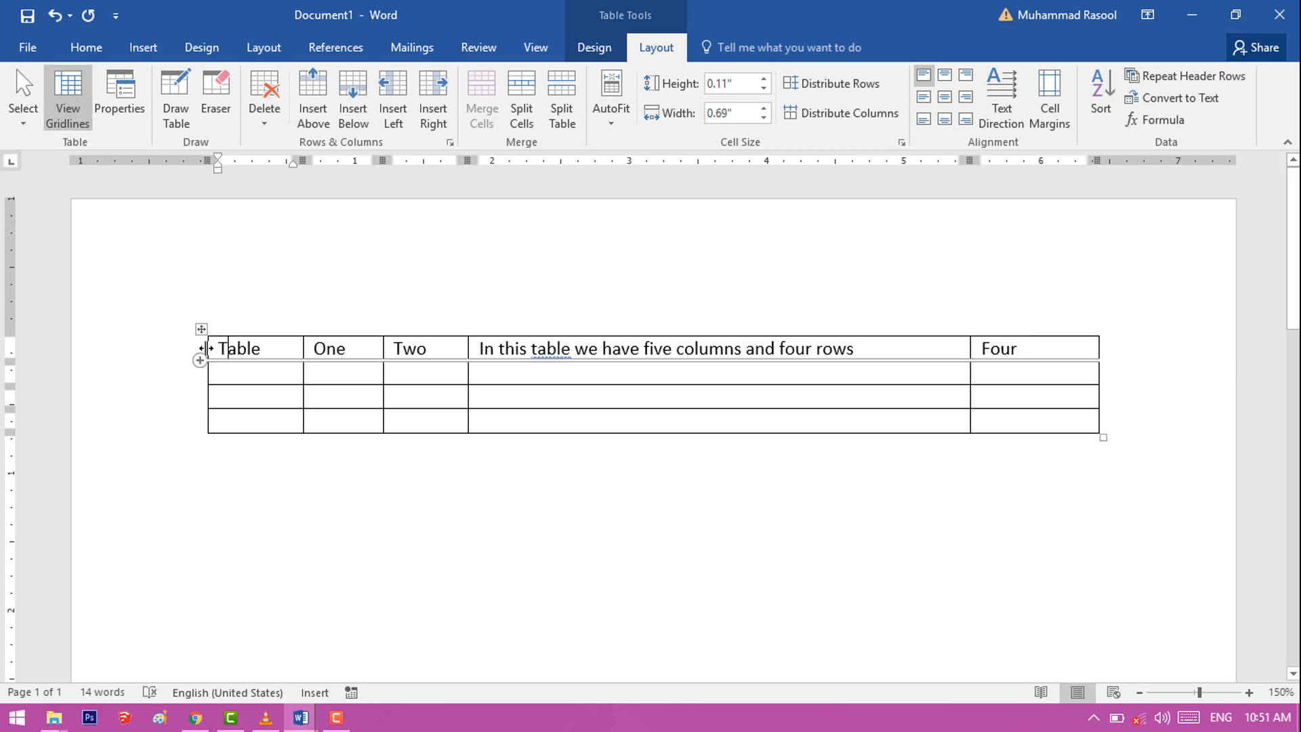
left_click(214, 350)
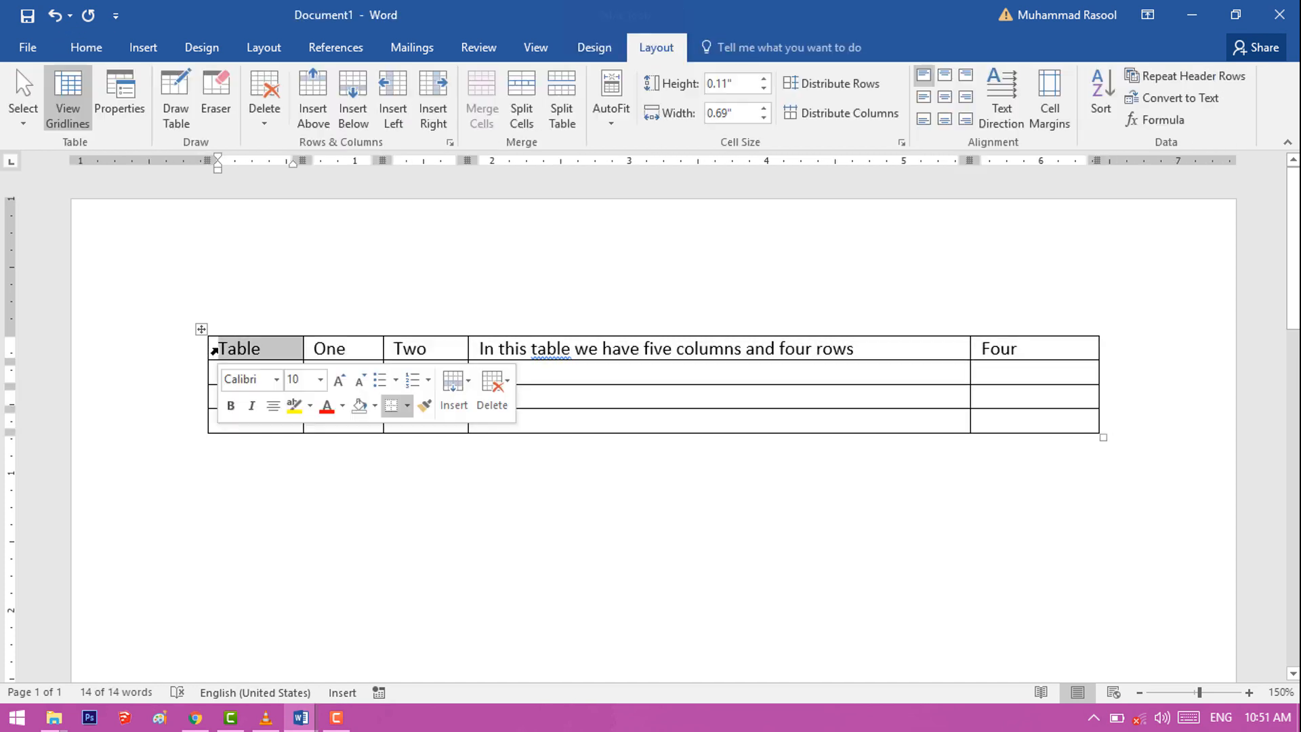
double_click(214, 351)
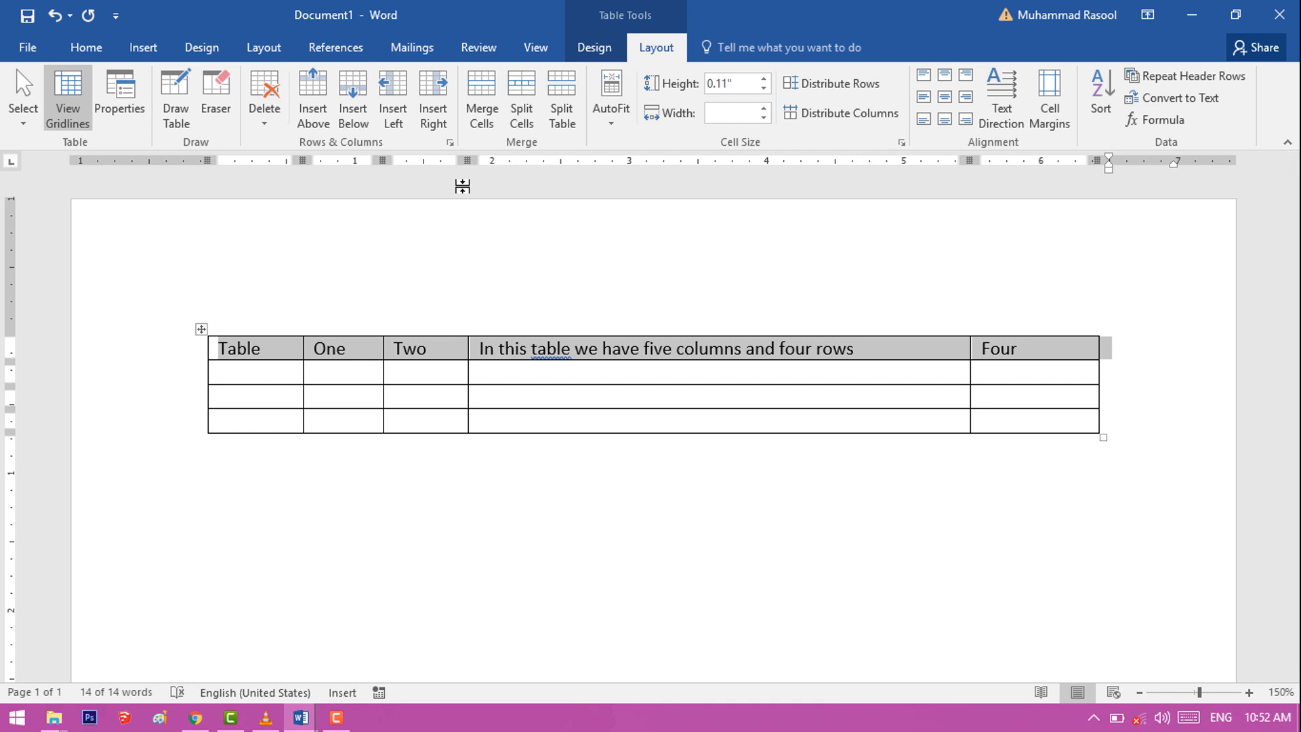
left_click(1237, 75)
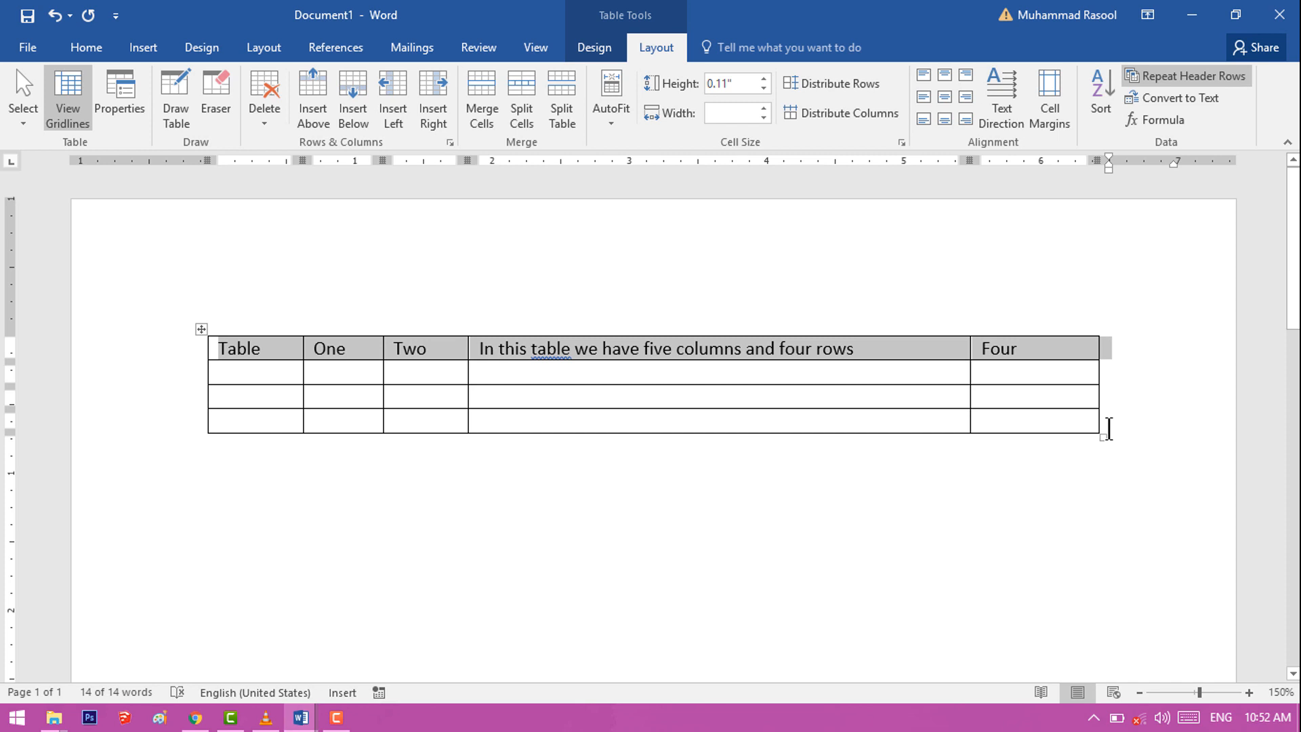
Step: Enlarge the whole table slightly, making the rows about 0.2" high and the first column about 0.7" wide
left_click_drag(1103, 440, 1110, 454)
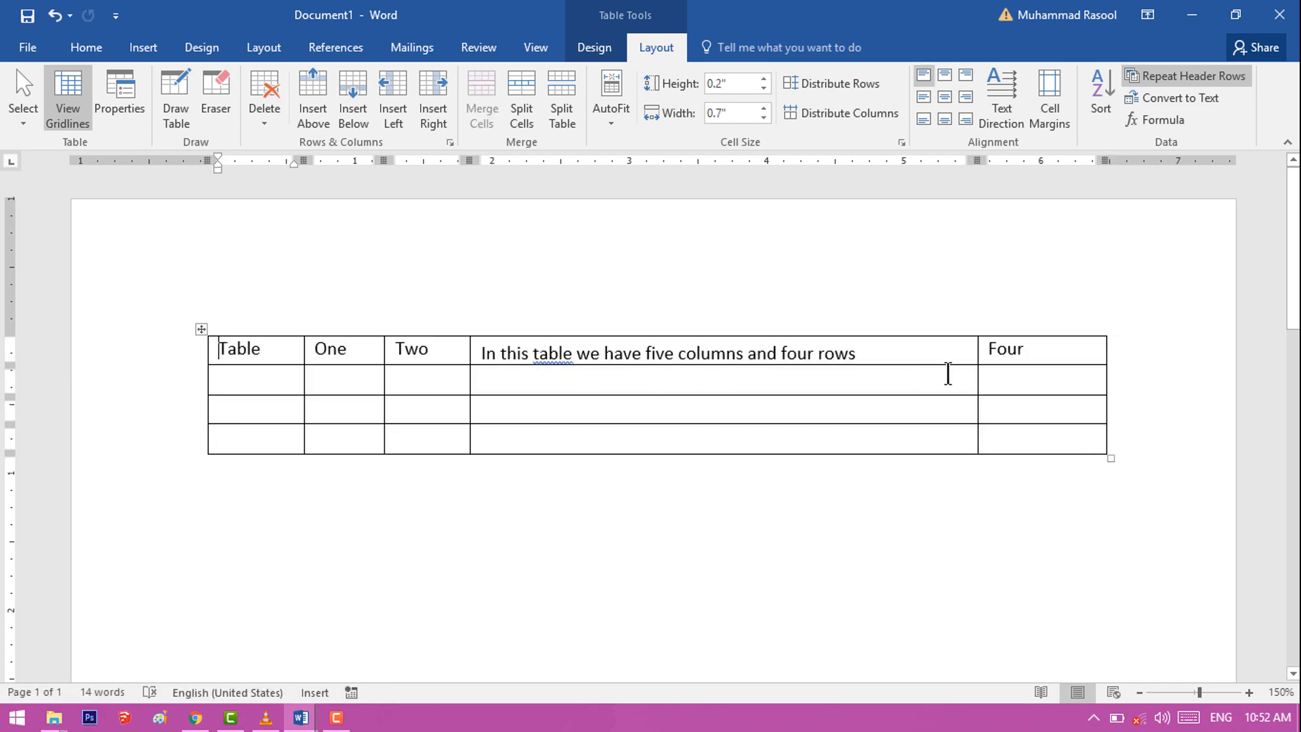
left_click(991, 435)
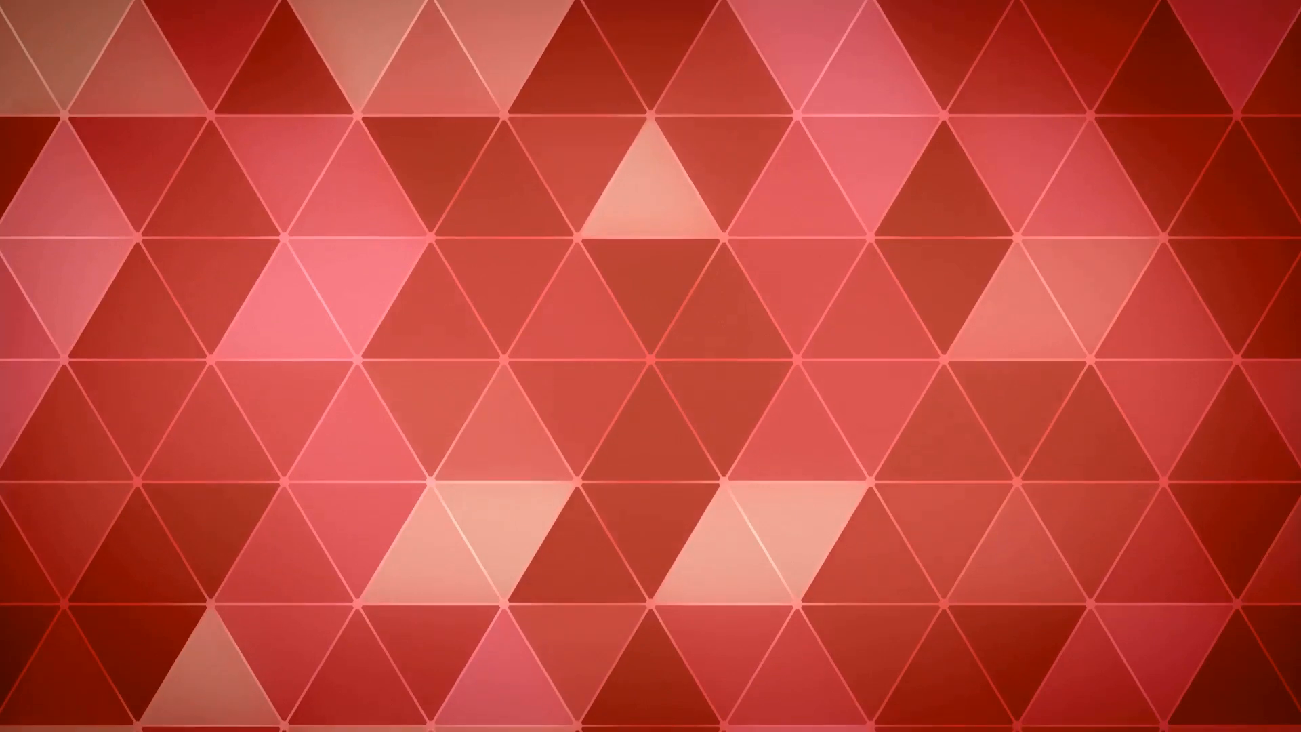